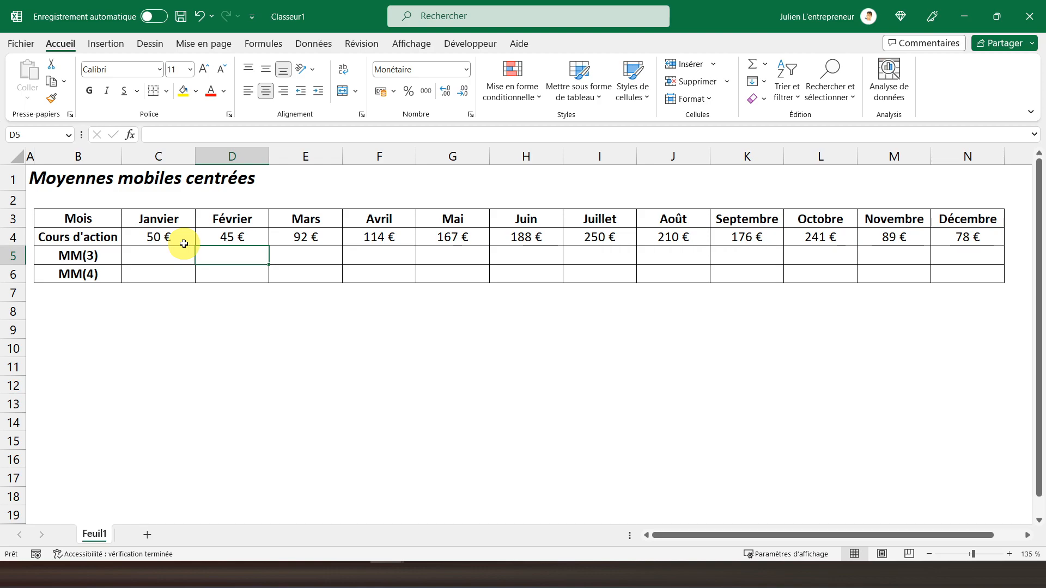
- Enter the formula =MOYENNE(C4:E4) in cell D5 to calculate February's three-month centred moving average
type("=moyenne")
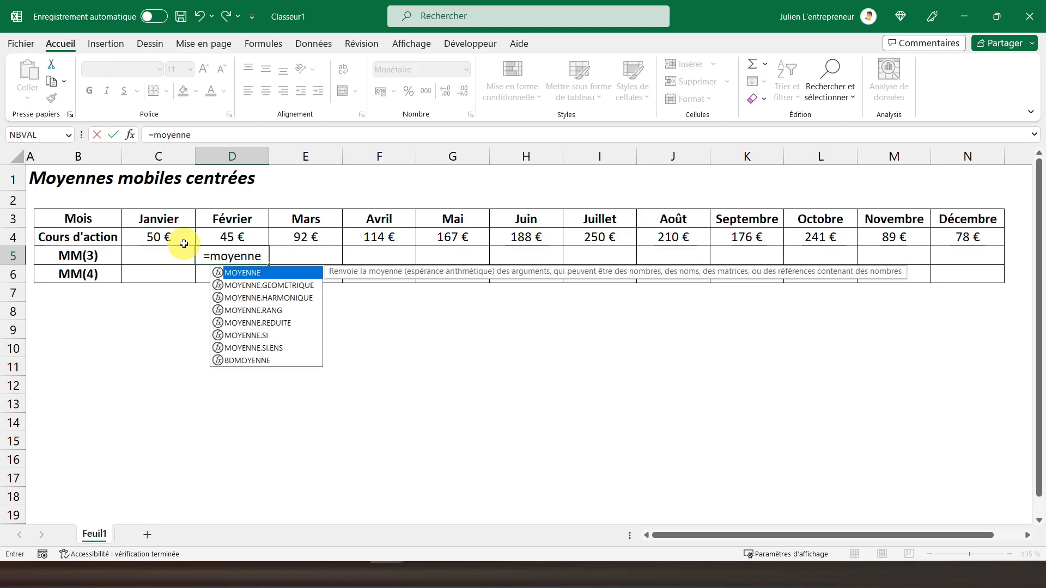
type("(")
left_click(159, 241)
left_click_drag(198, 235, 292, 237)
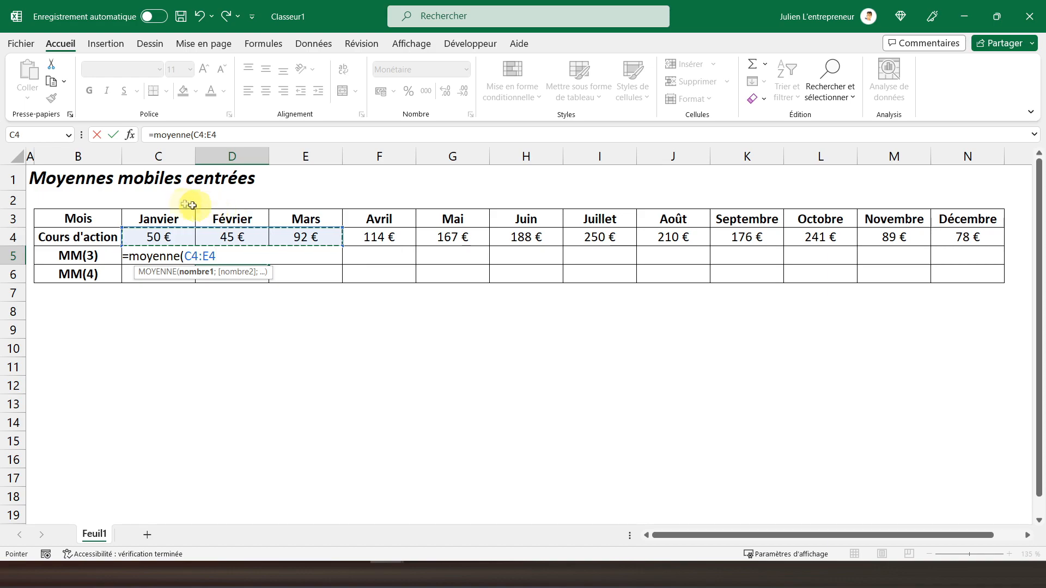
type(")")
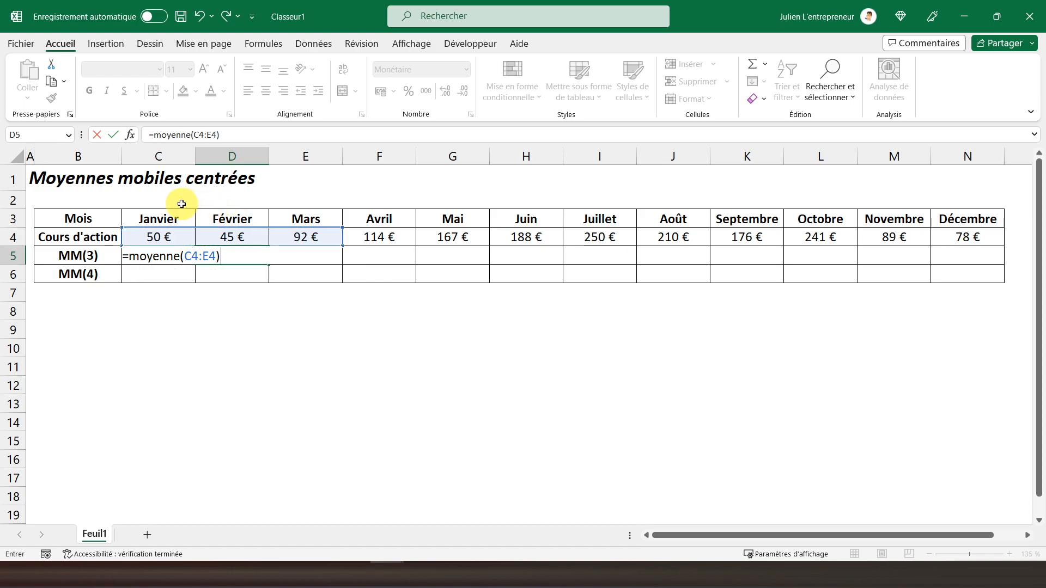
key("Return")
left_click(222, 254)
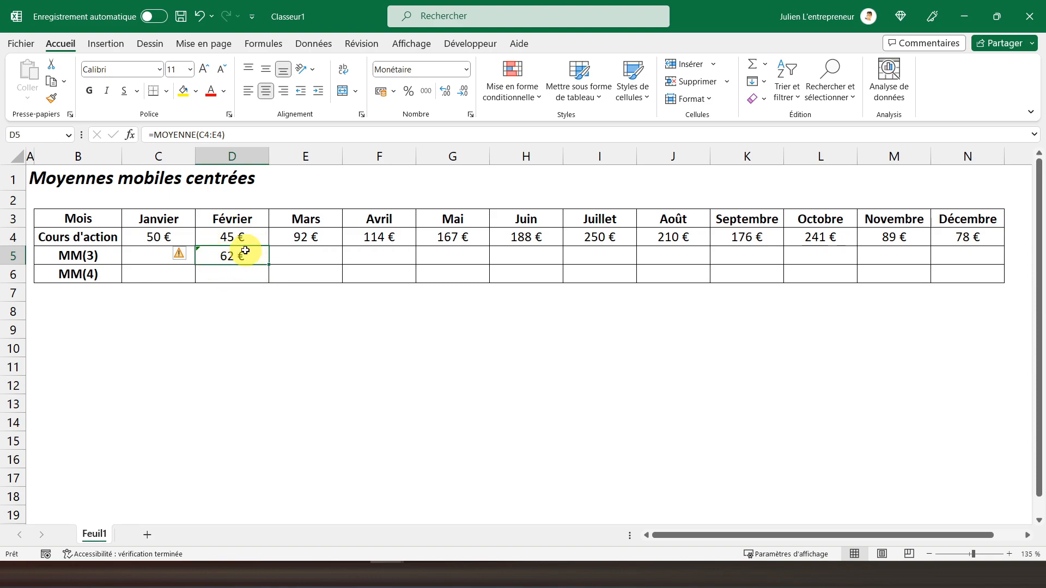
- Try to extend the MM(3) formula from D5 back to January in C5, and clear that cell's contents
left_click(147, 258)
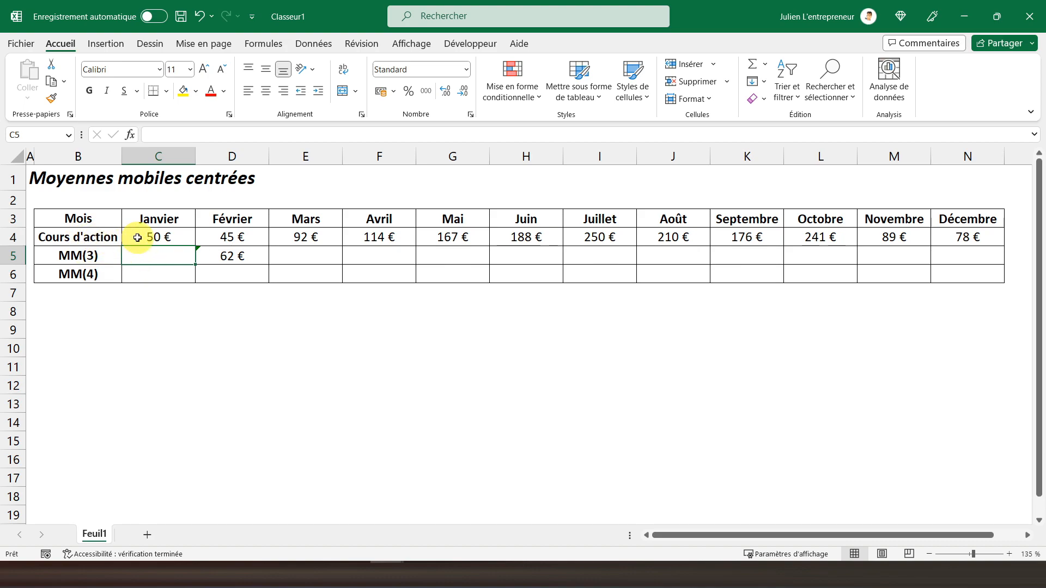
left_click(232, 251)
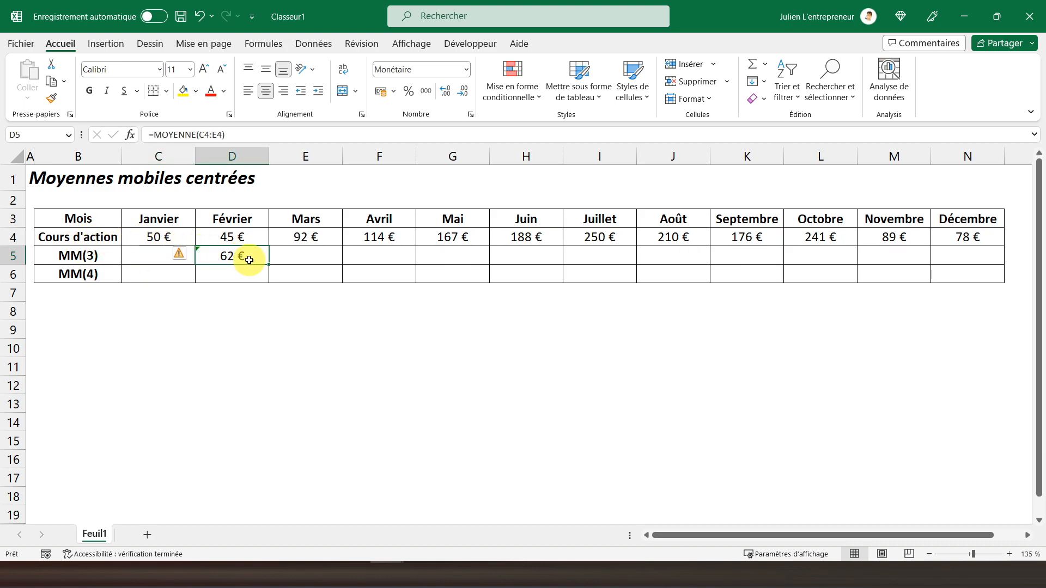
left_click_drag(268, 264, 139, 261)
left_click(139, 260)
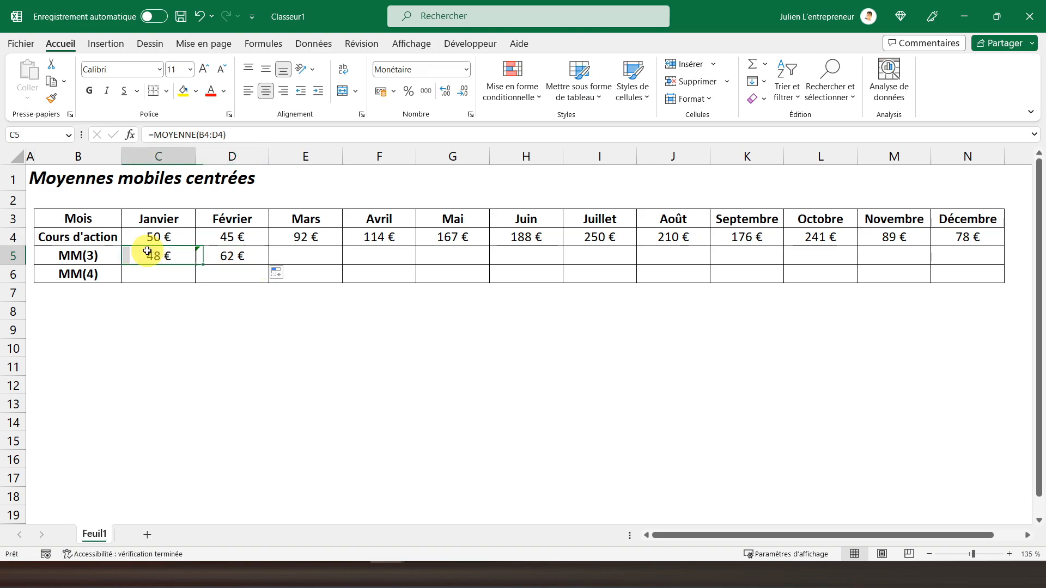
left_click(78, 236)
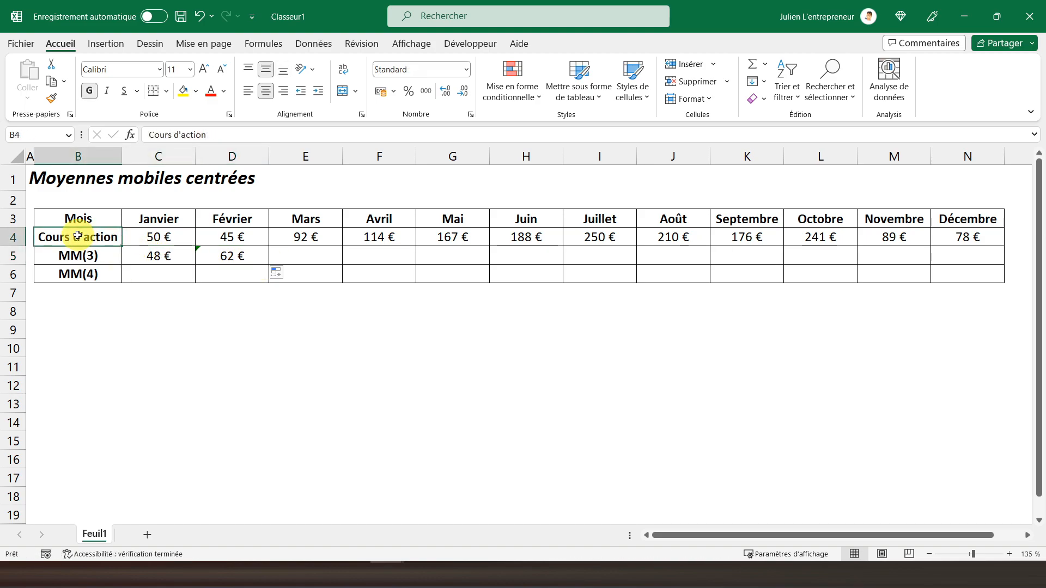
left_click(155, 255)
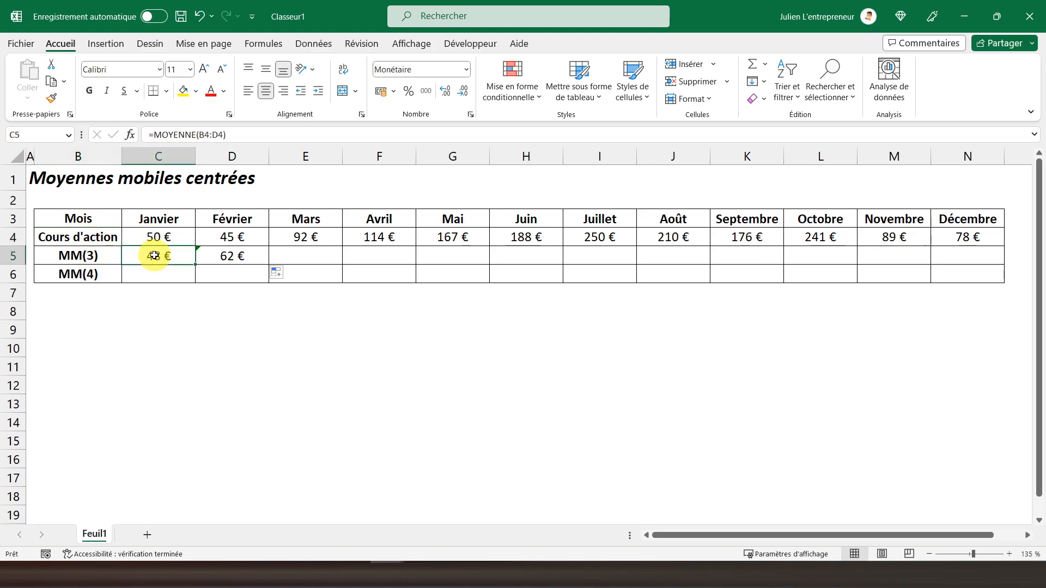
key("Delete")
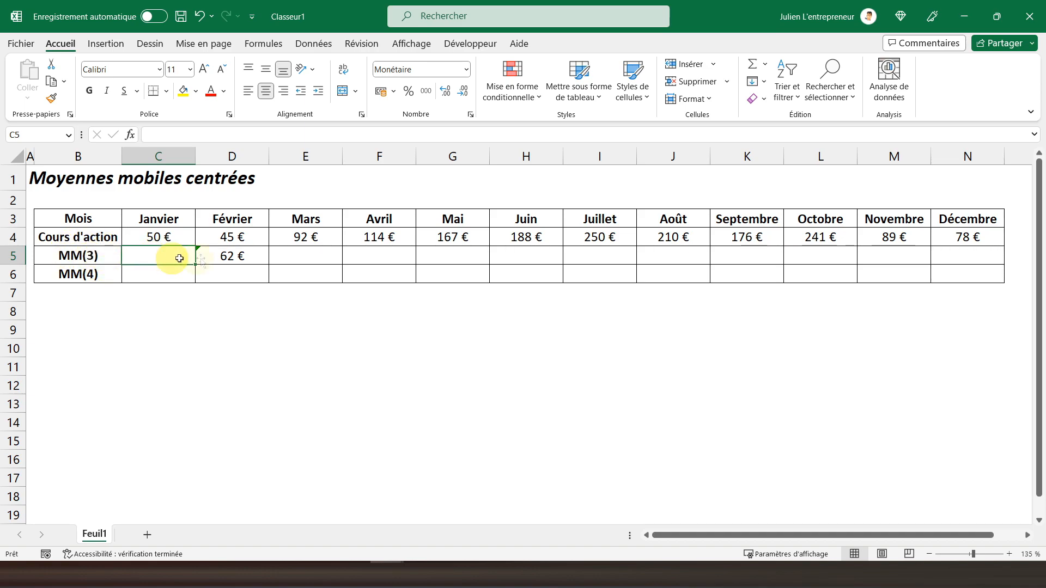
- Fill the MM(3) formula from D5 across the row through November in M5, leaving December empty
left_click(232, 252)
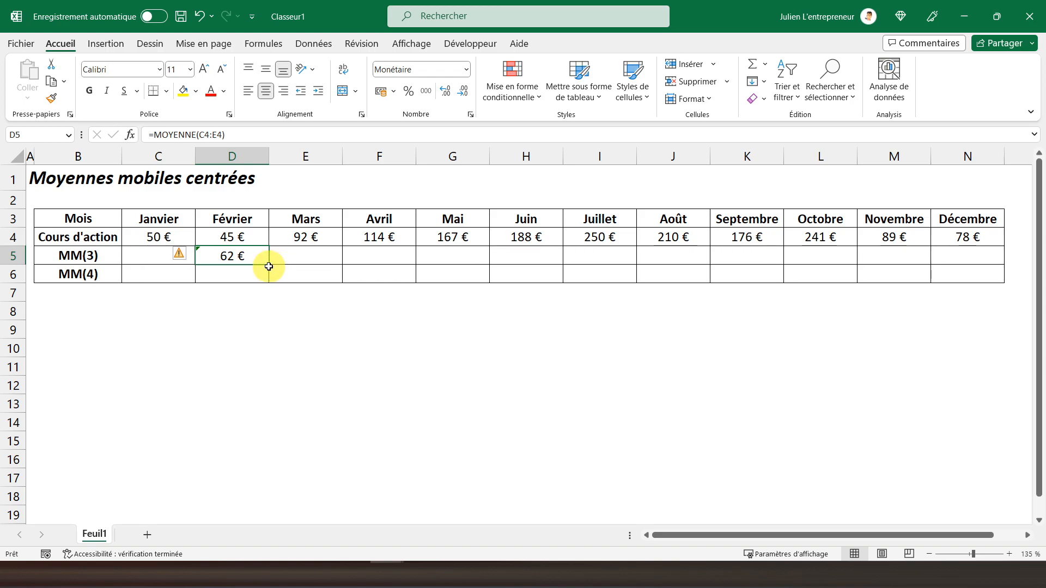
left_click_drag(270, 264, 900, 260)
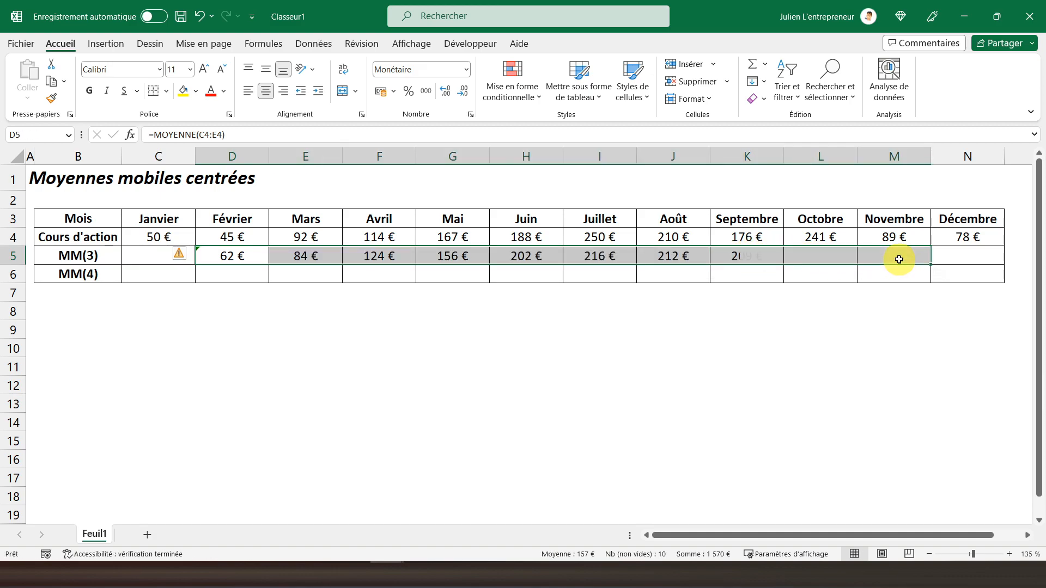
left_click(899, 259)
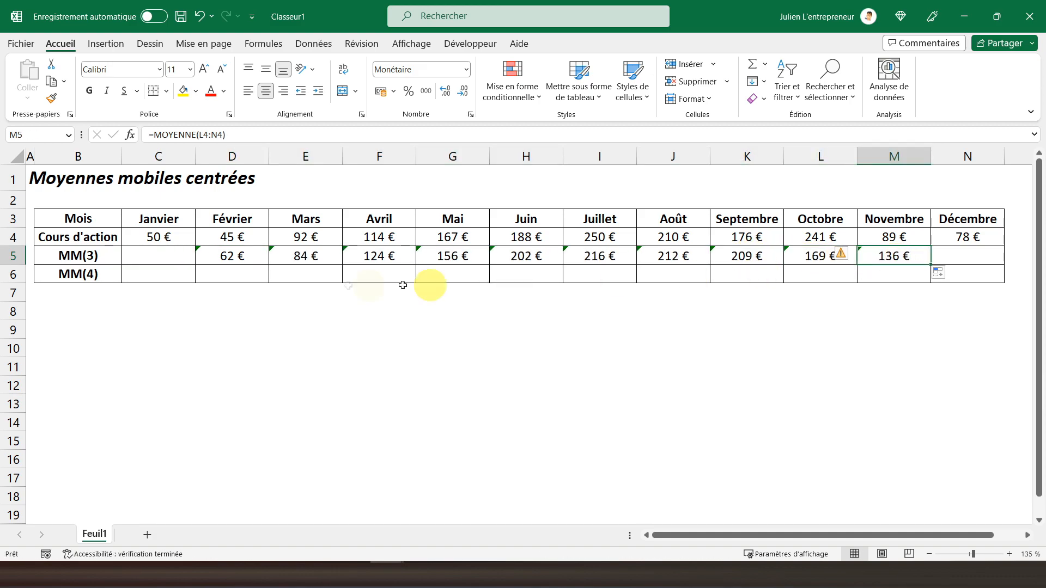
left_click(223, 258)
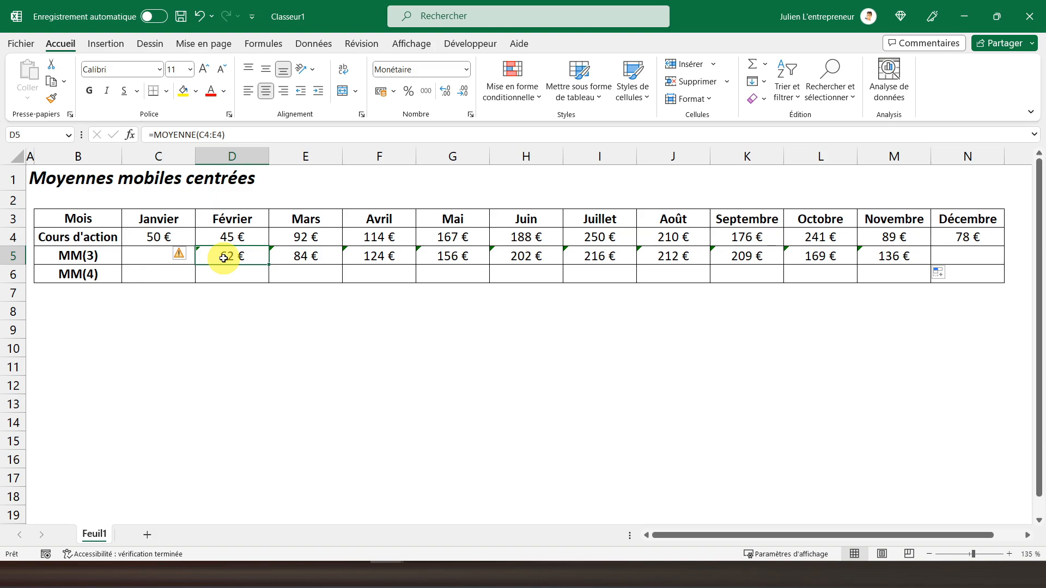
left_click(886, 260)
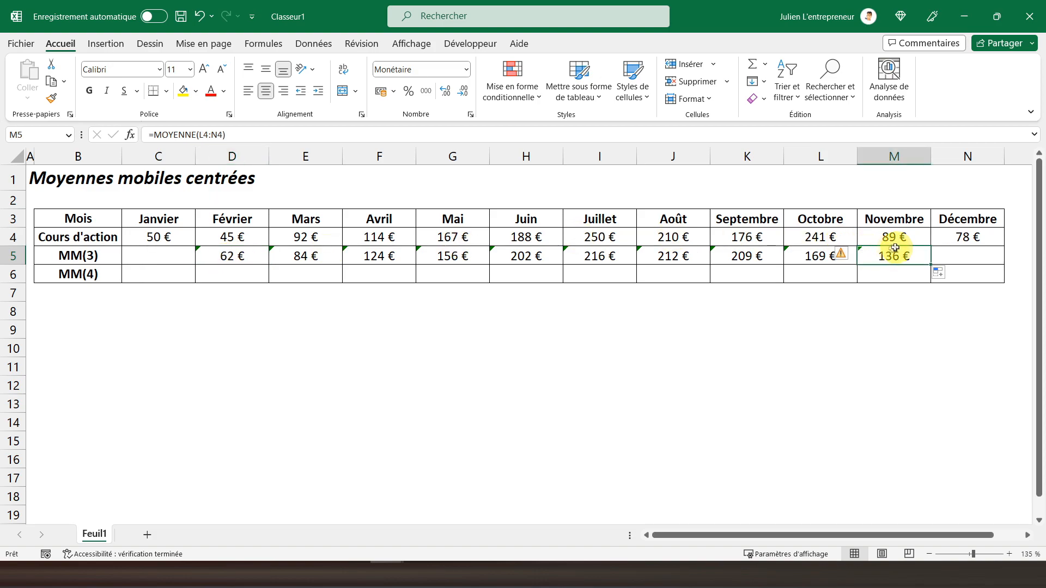
left_click(973, 259)
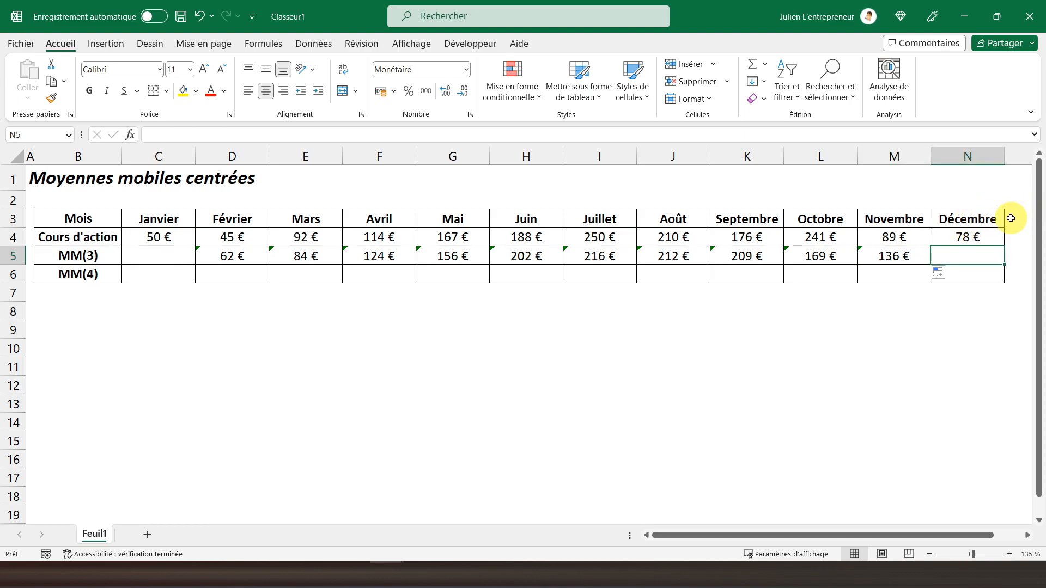
- Enter the formula =(C4/2+D4+E4+F4+G4/2)/4 in cell E6 to calculate March's four-month centred moving average
left_click(241, 272)
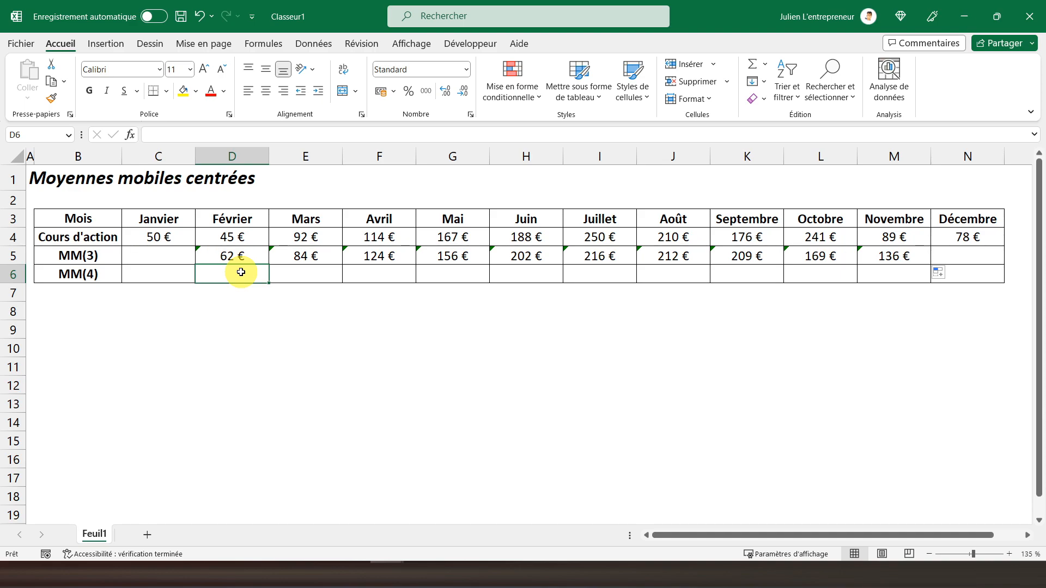
key("Right")
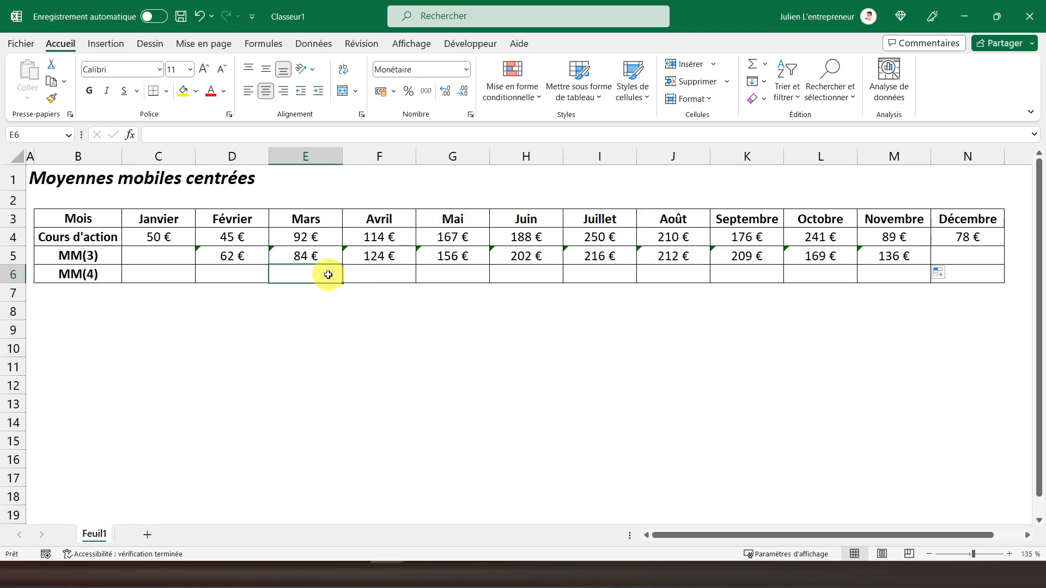
left_click(232, 276)
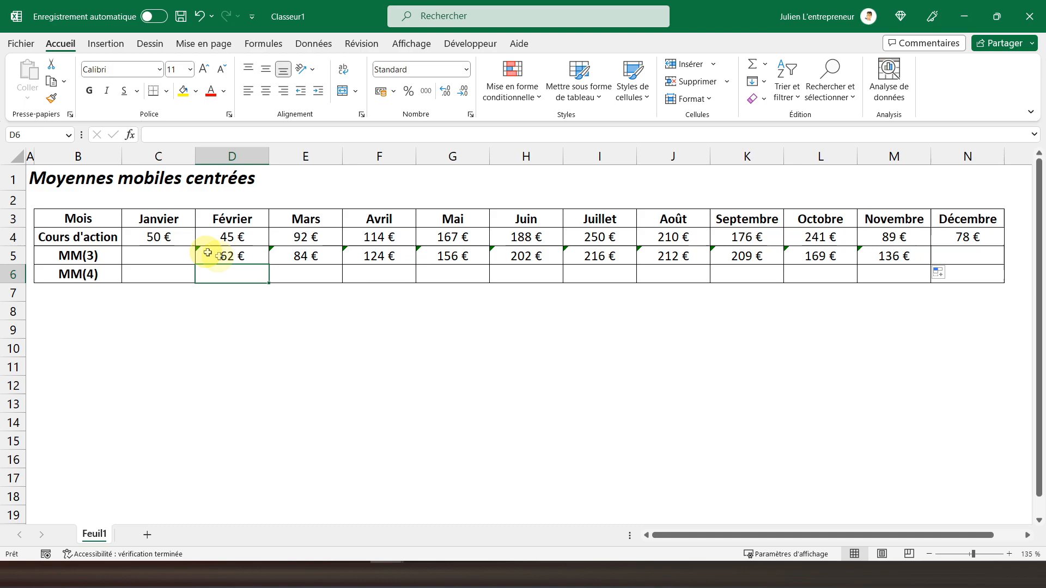
left_click(313, 280)
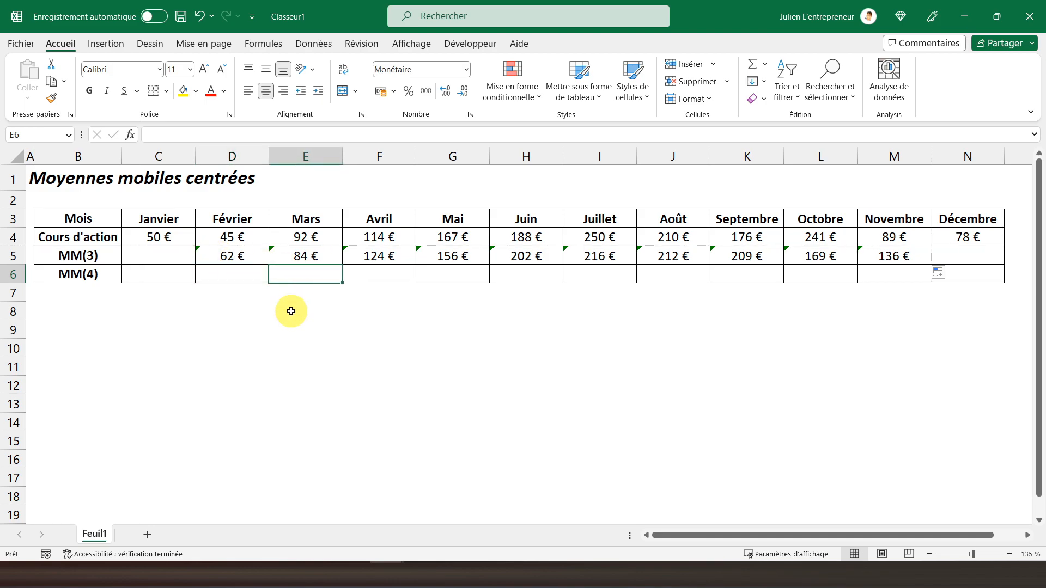
type("=")
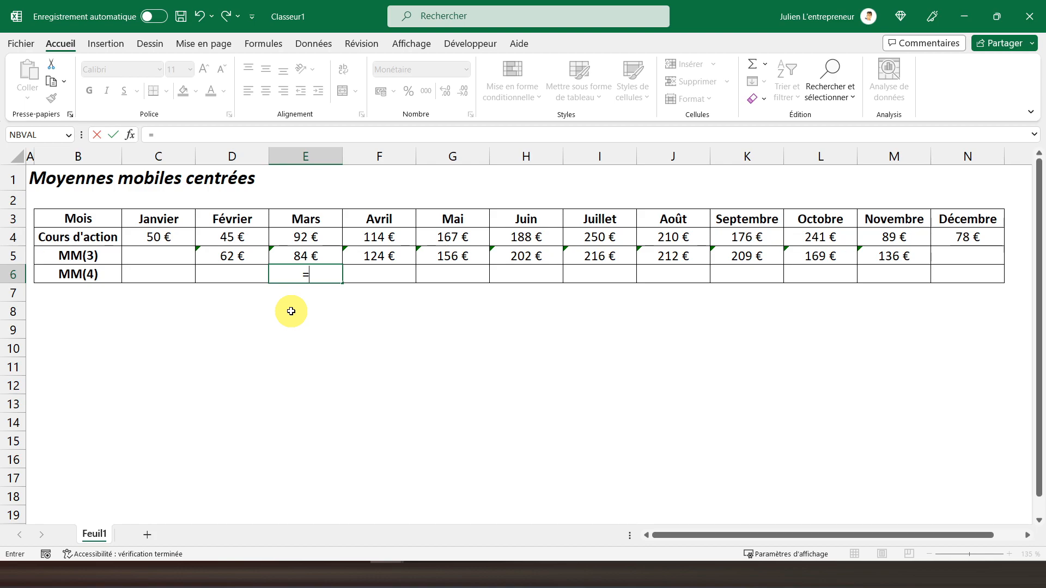
type("(")
left_click(178, 237)
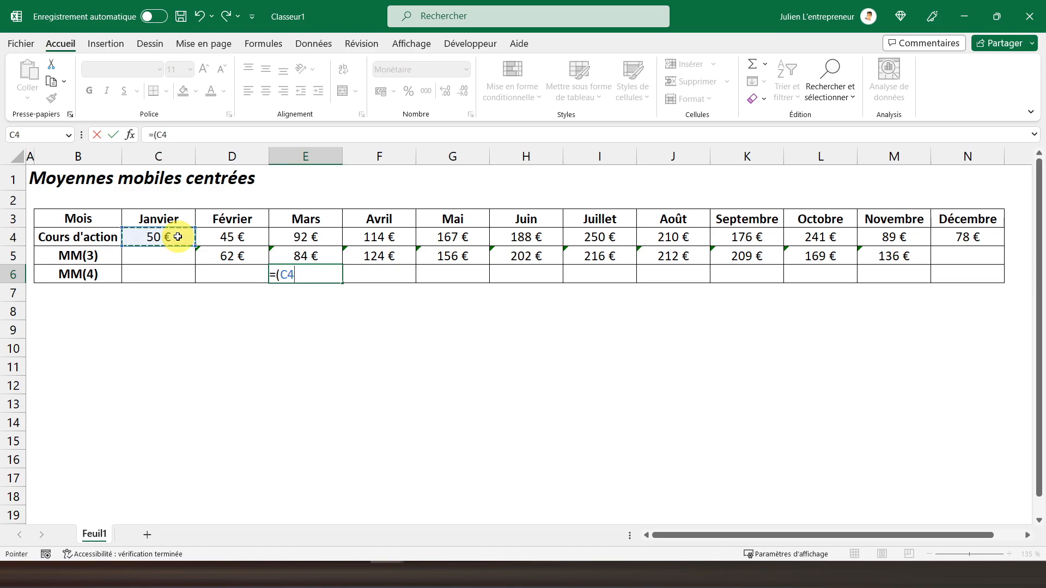
type("/2")
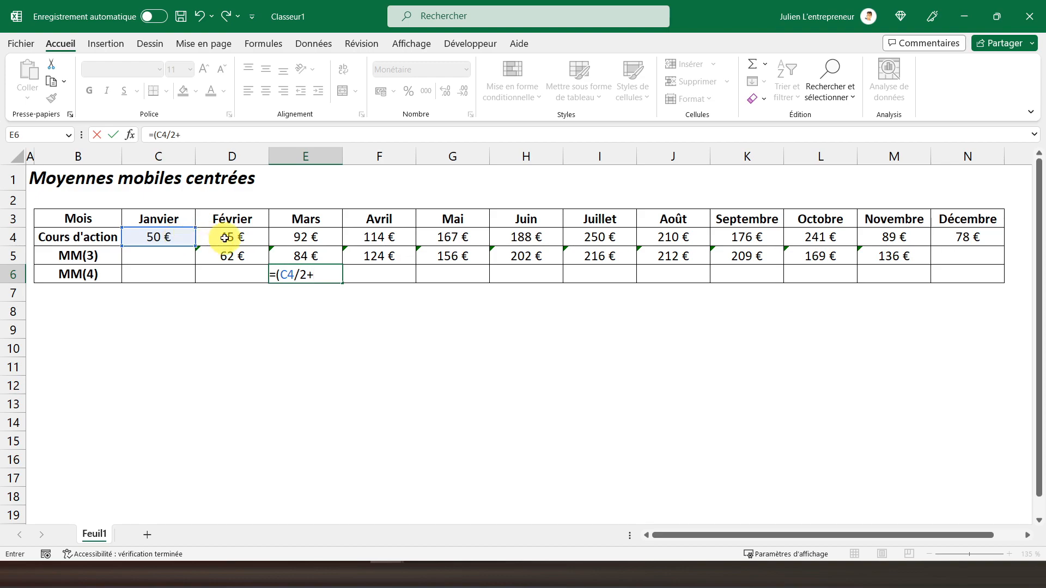
type("+")
left_click(225, 238)
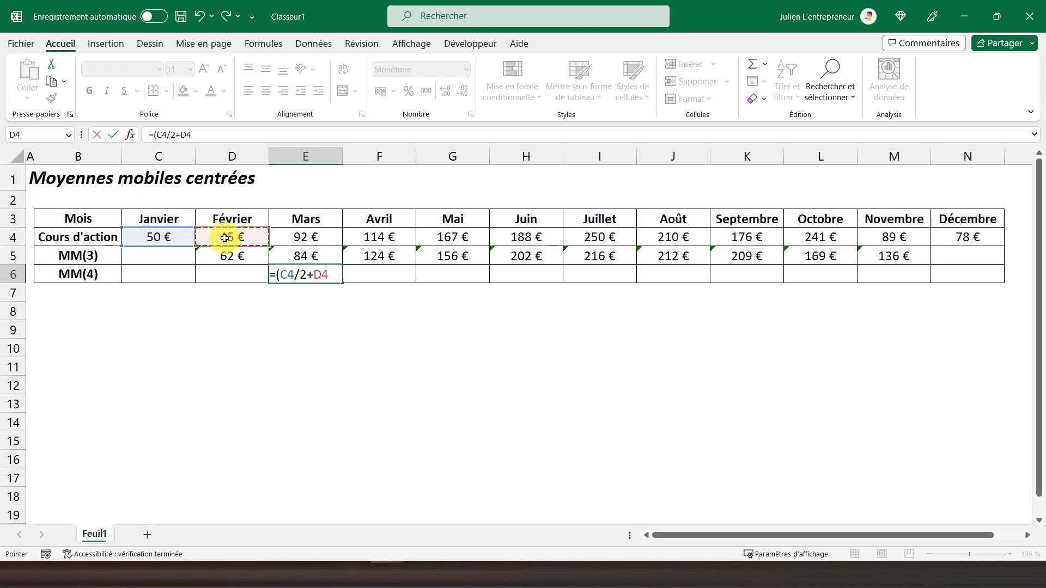
type("+")
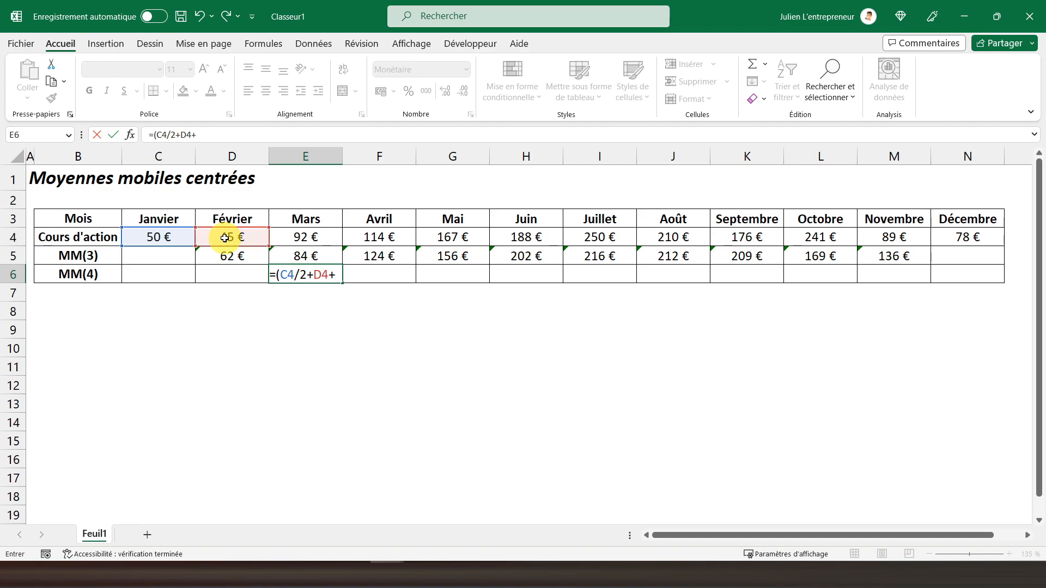
left_click(298, 237)
type("+")
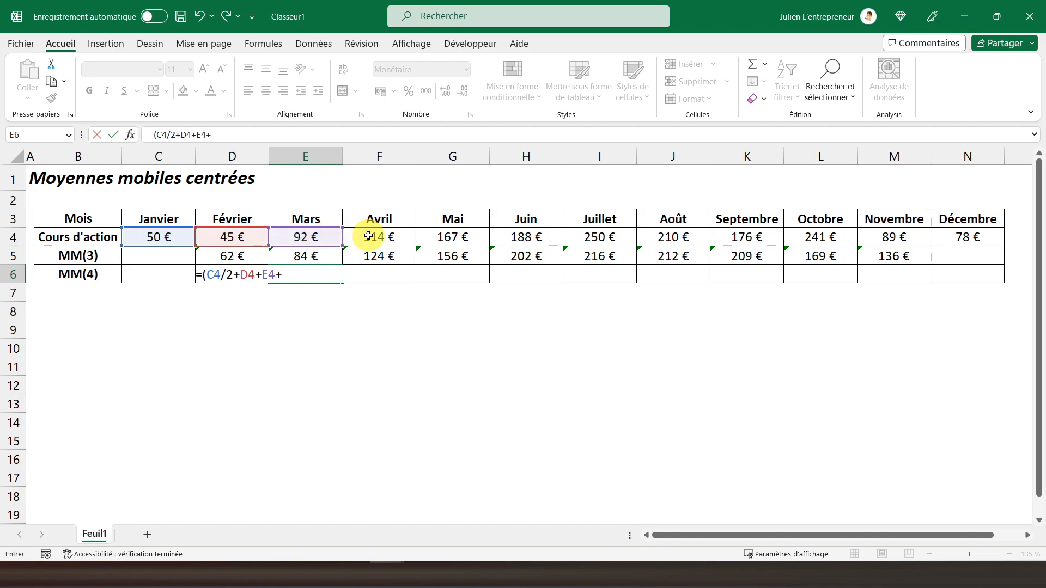
left_click(369, 236)
type("+")
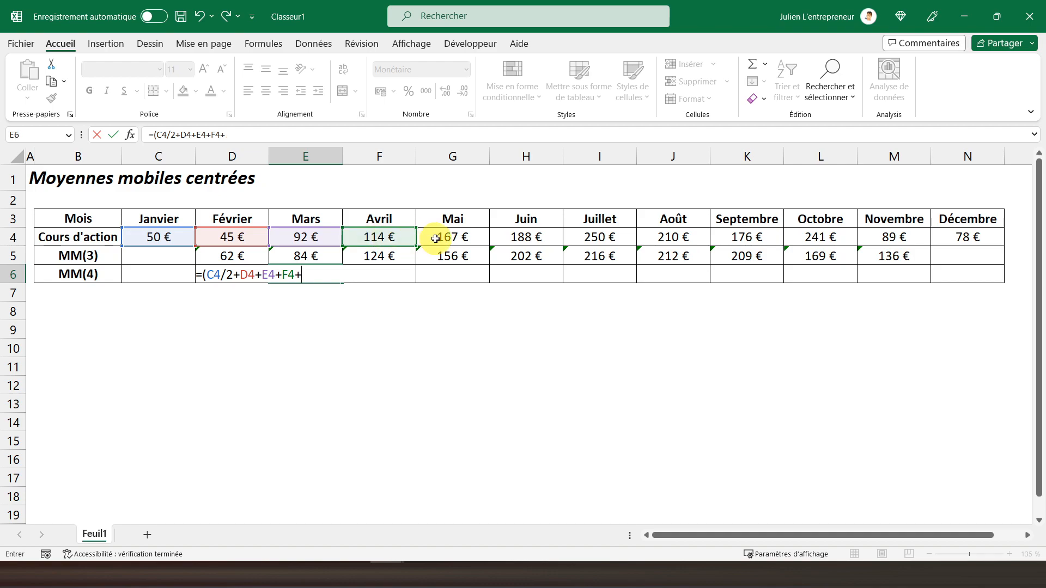
left_click(439, 238)
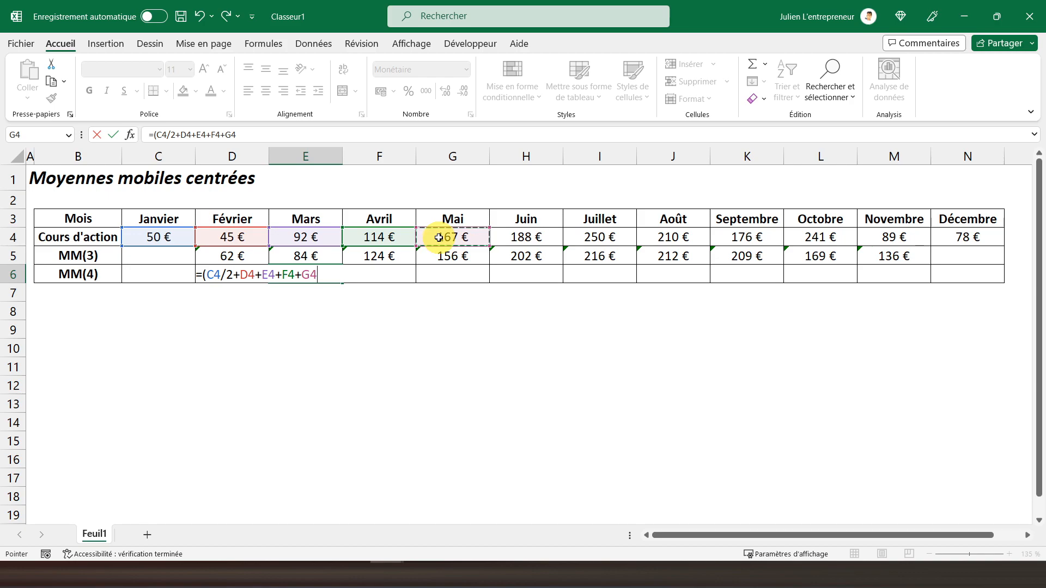
type("/2)/4")
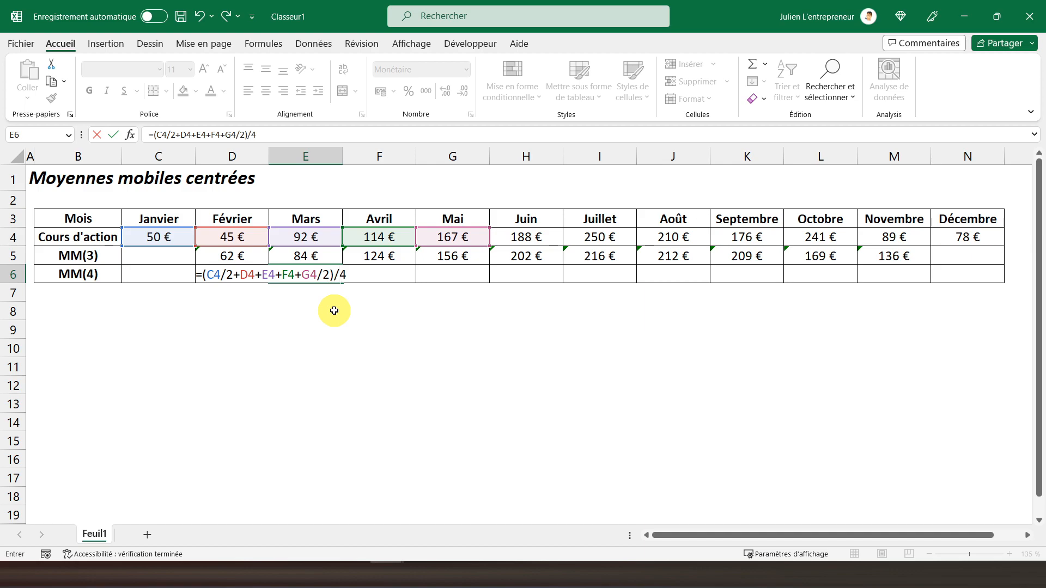
key("Return")
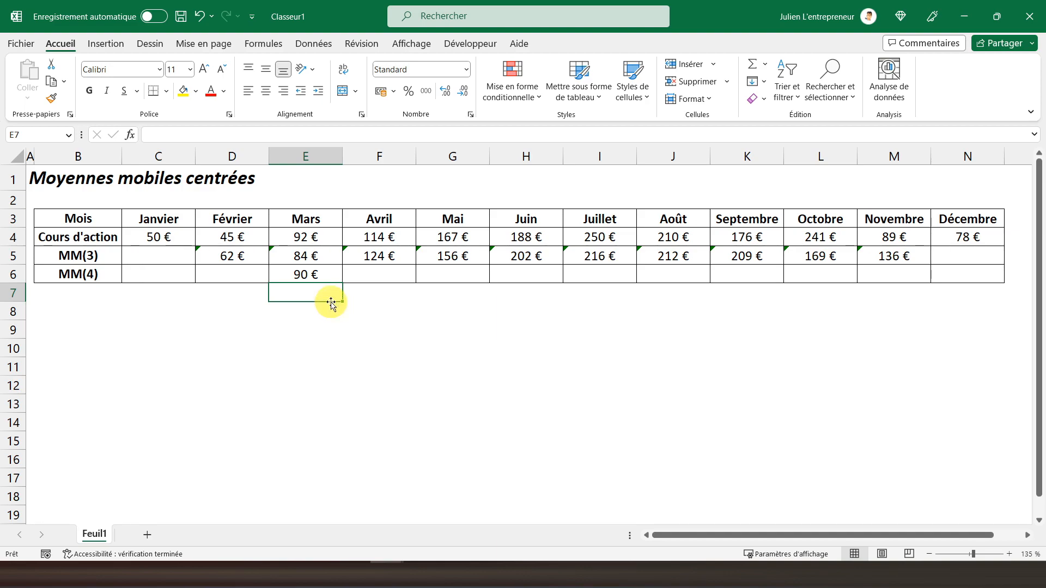
- Fill the MM(4) formula from E6 across the row through October in L6
left_click(314, 277)
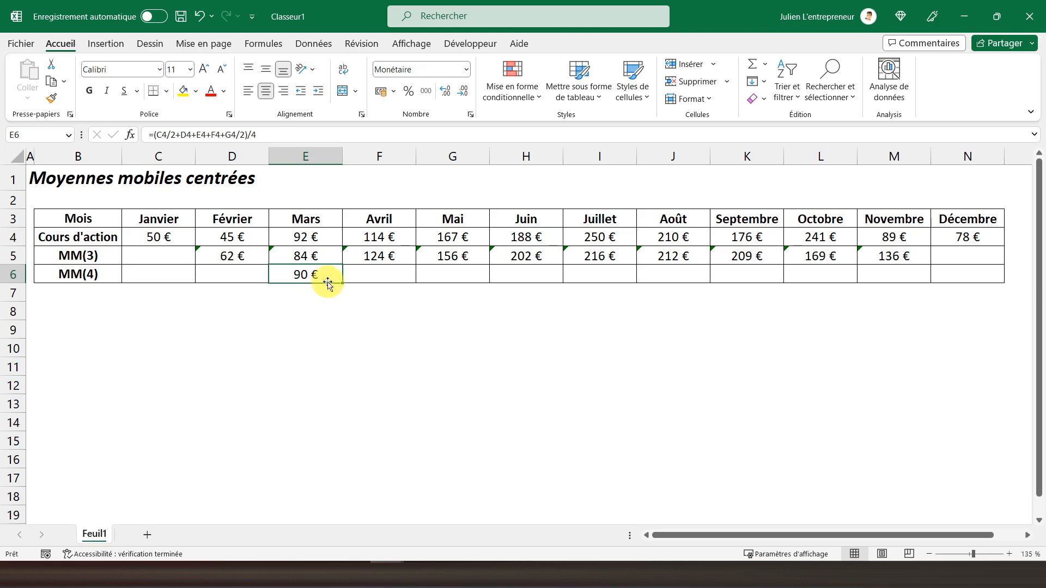
left_click_drag(343, 285, 830, 281)
left_click(897, 273)
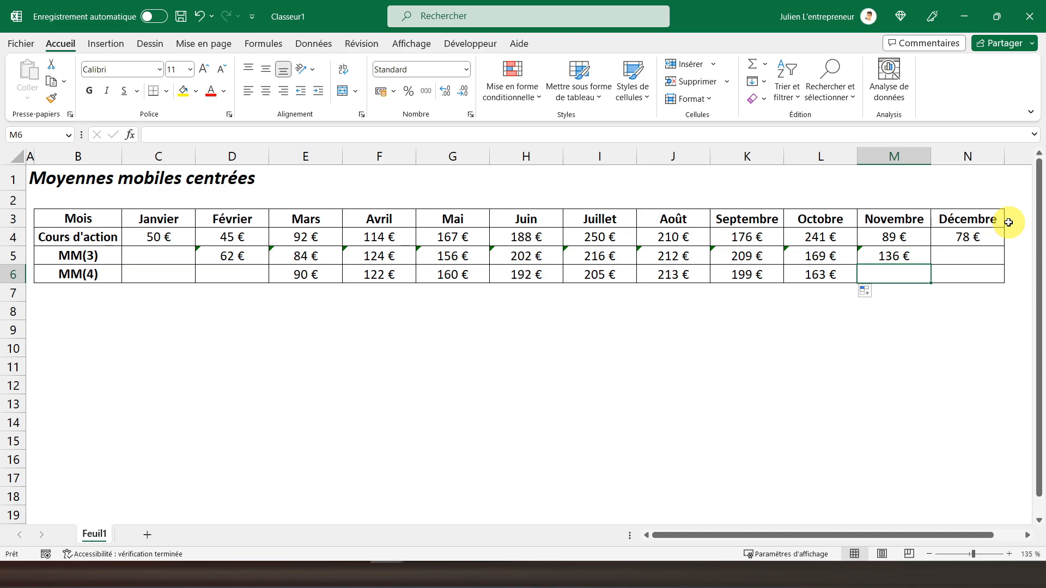
left_click(261, 335)
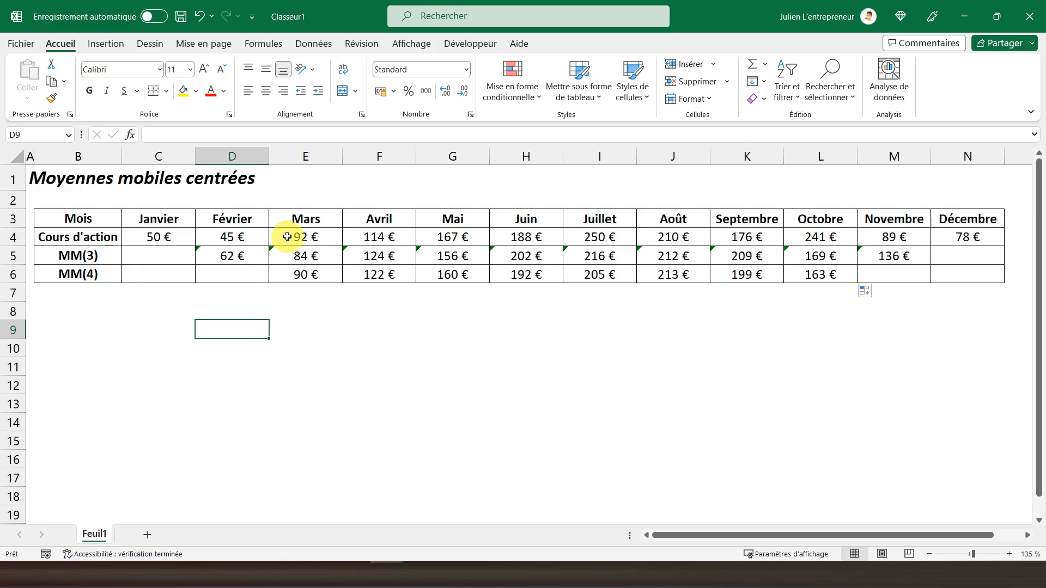
- Insert a basic 2D line chart from the March–October data in E3:L6 and move it lower, off most of the table
left_click_drag(292, 222, 825, 273)
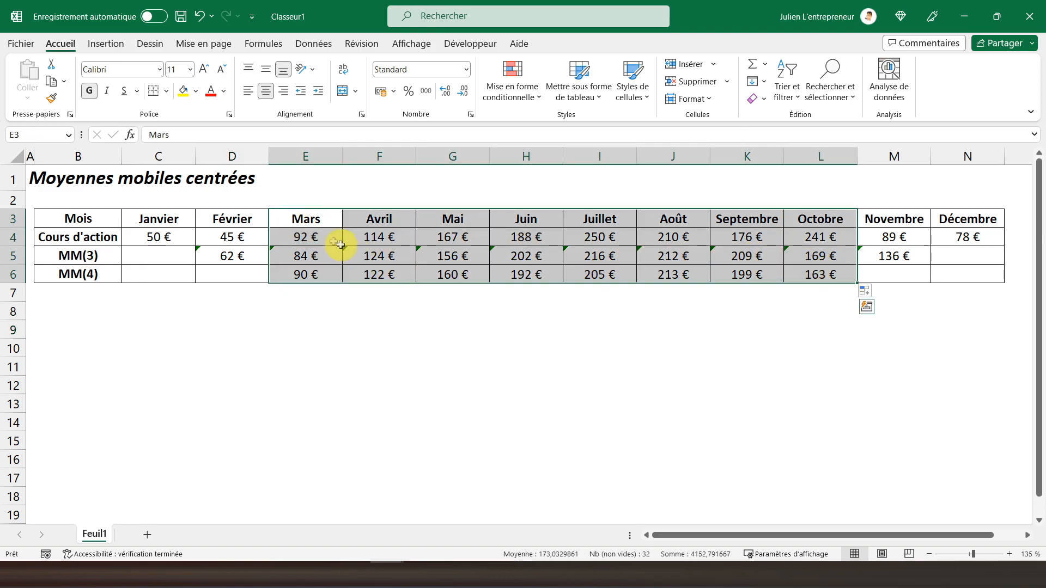
left_click(104, 46)
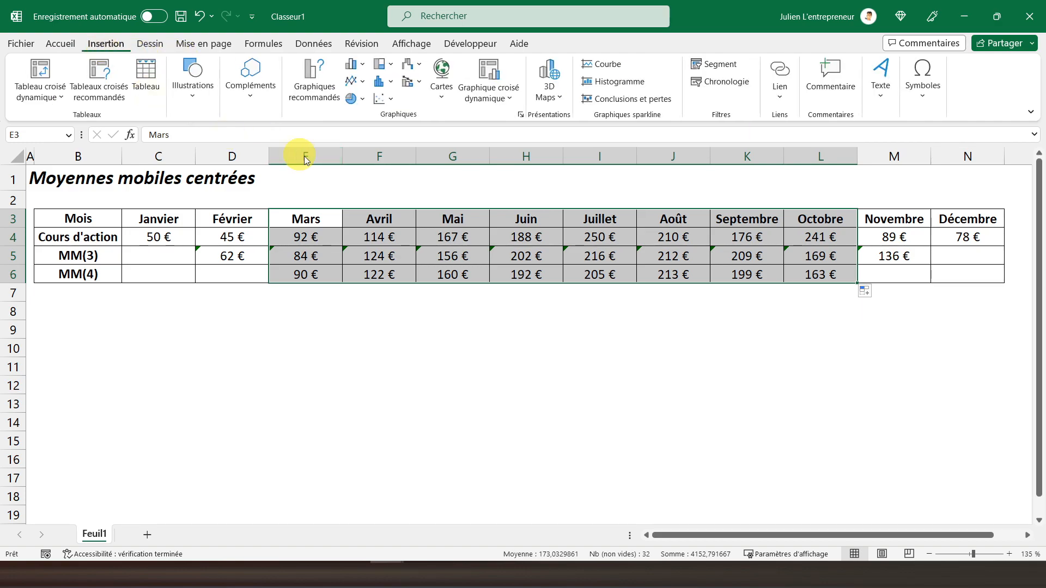
left_click(363, 84)
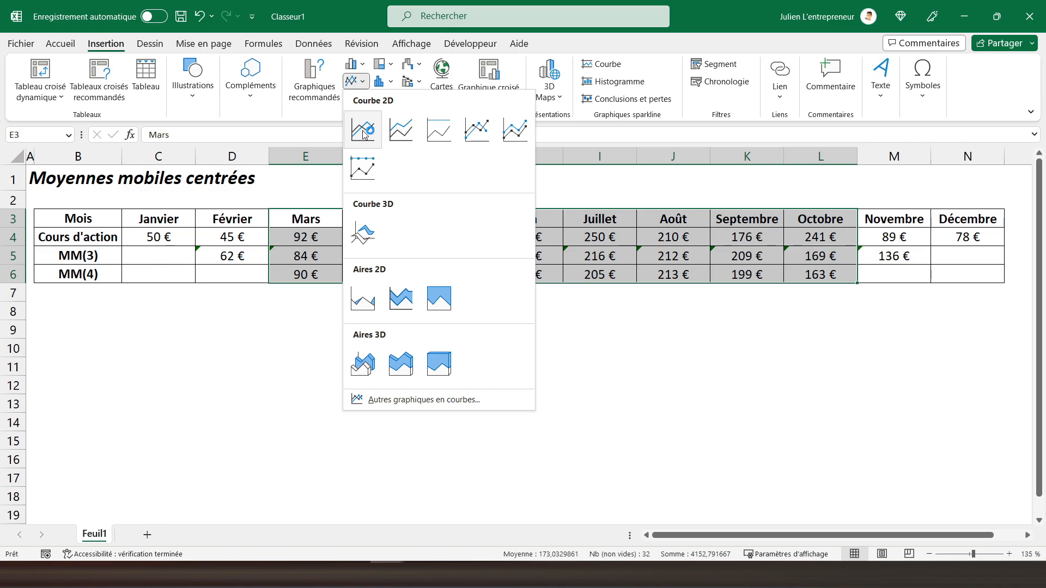
left_click(363, 132)
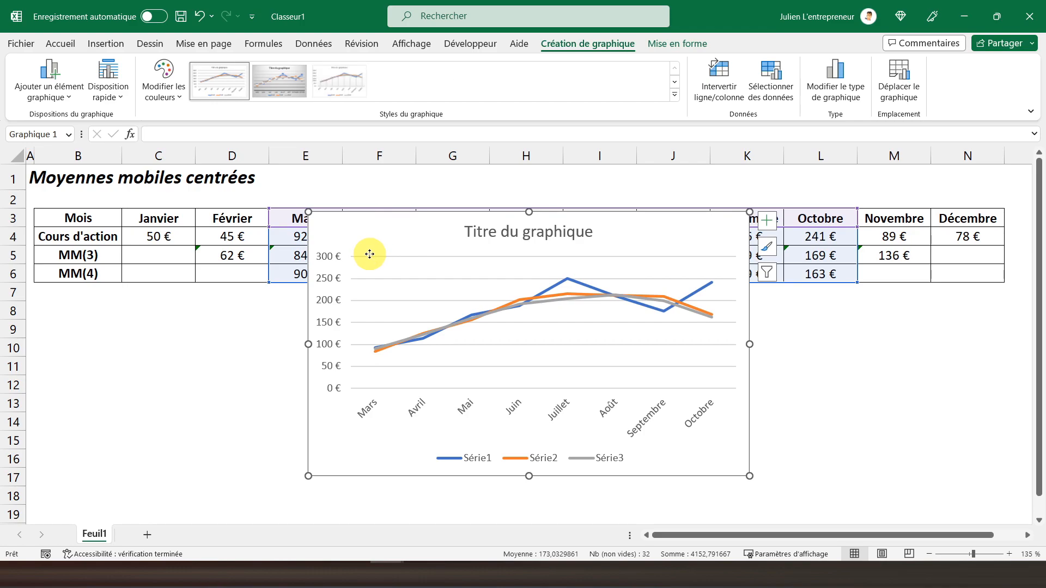
left_click_drag(369, 254, 318, 296)
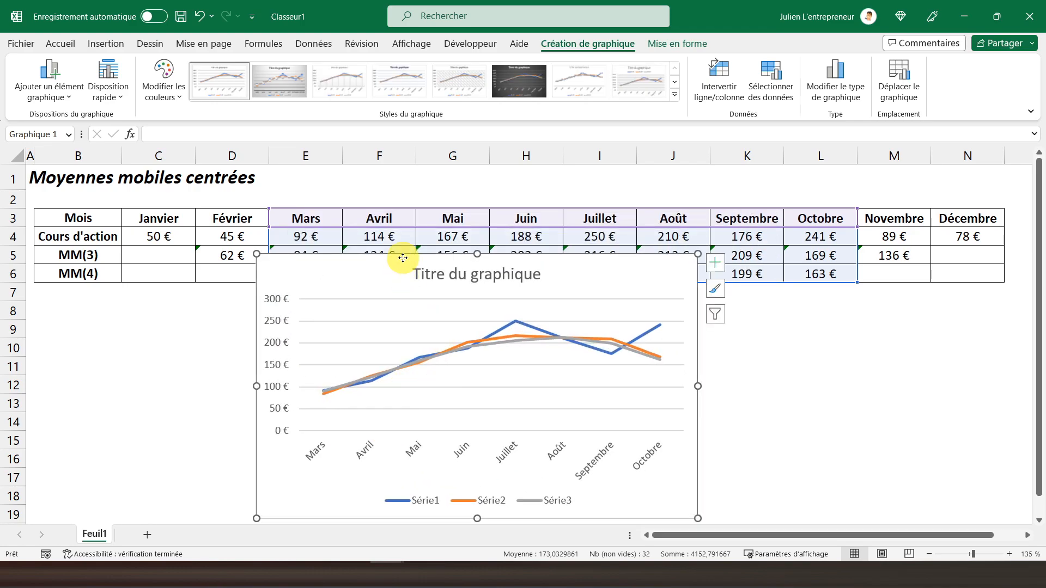
left_click_drag(403, 258, 410, 264)
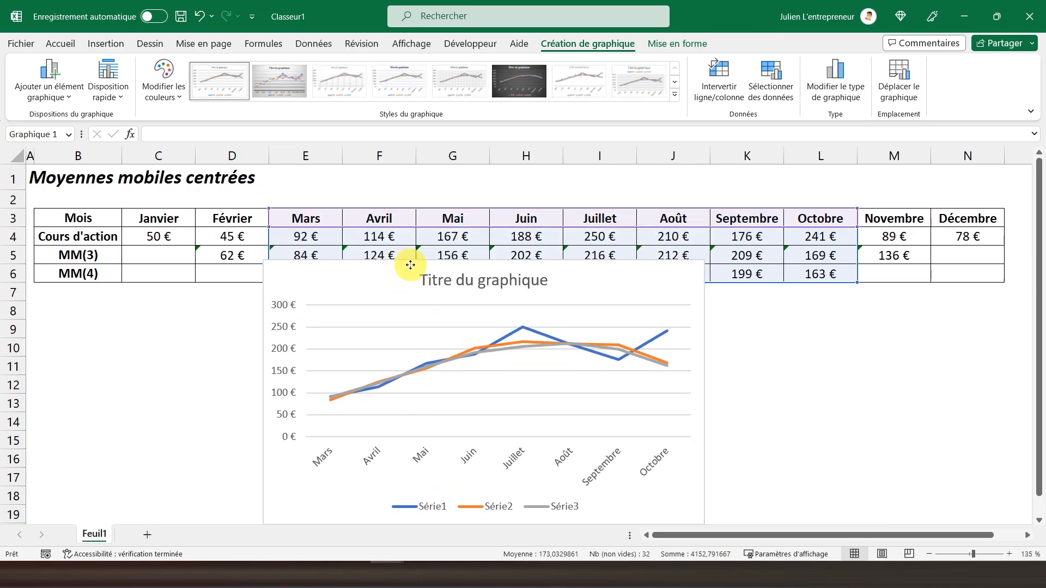
- Rename the chart's first data series, plotting the share prices, as Cours
left_click(776, 95)
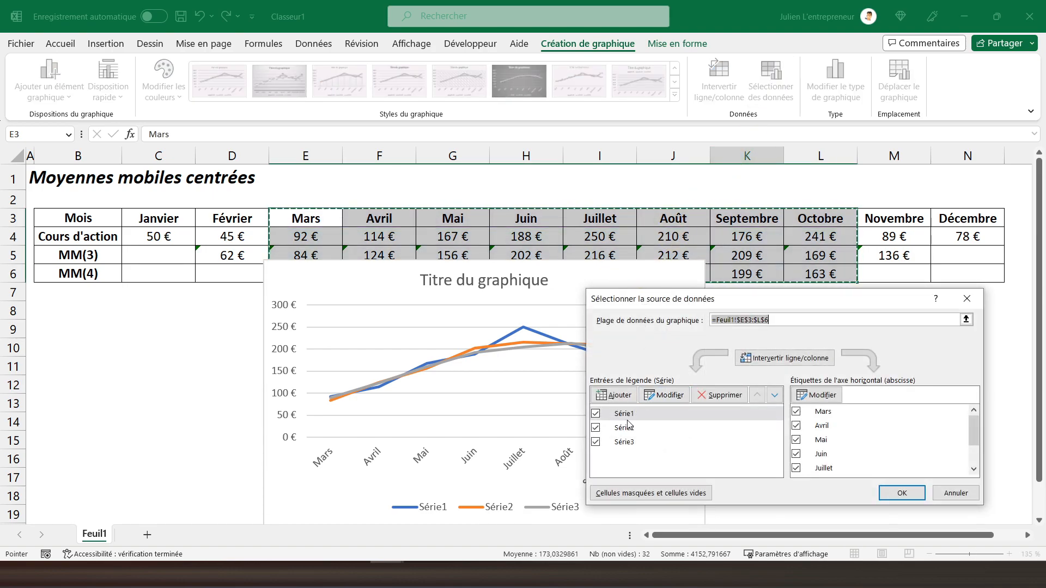
left_click(627, 417)
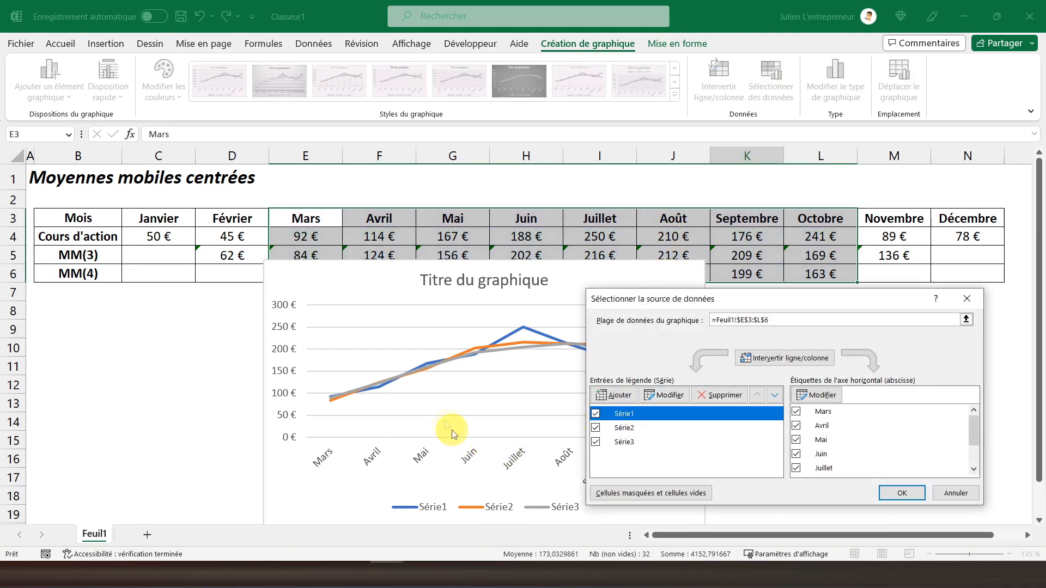
left_click(663, 395)
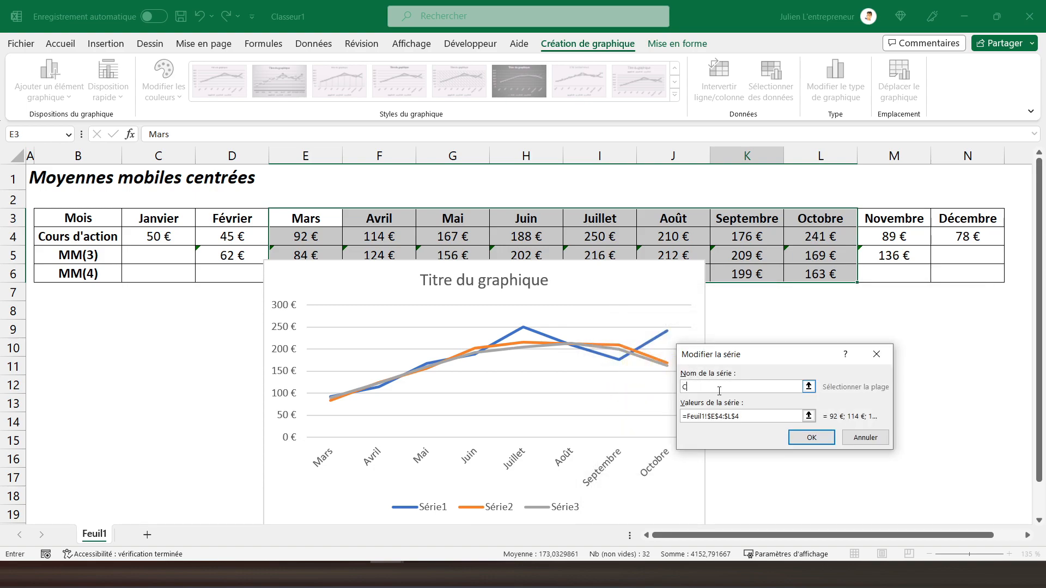
key("Return")
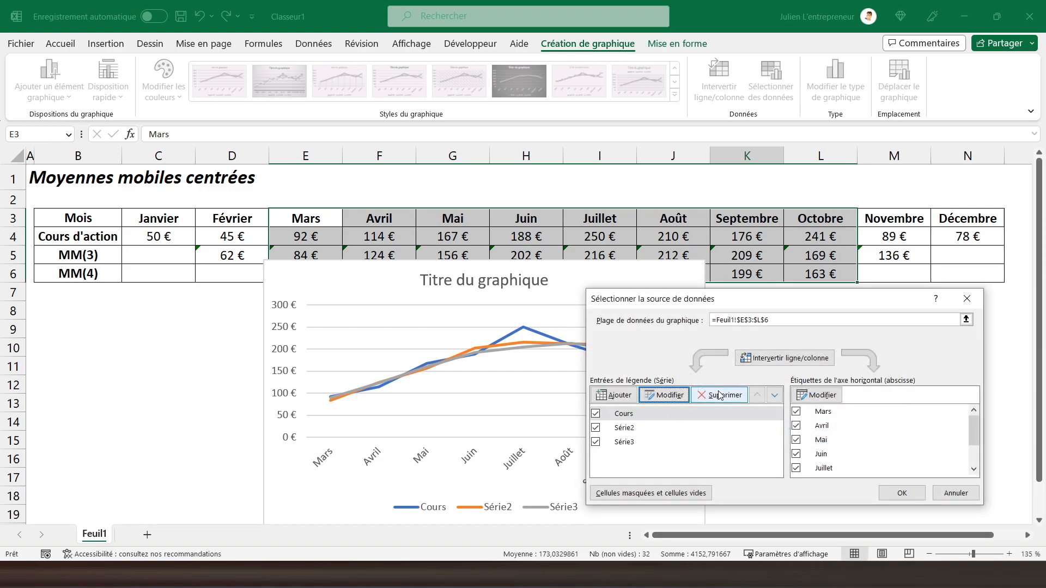
- Rename the chart's second data series as MM(3)
left_click(644, 429)
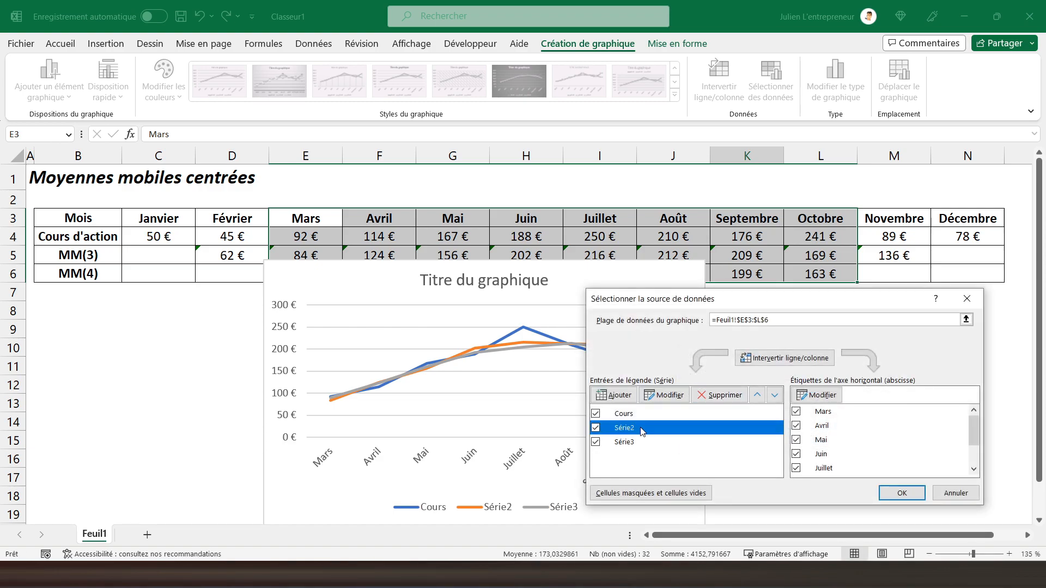
left_click(664, 397)
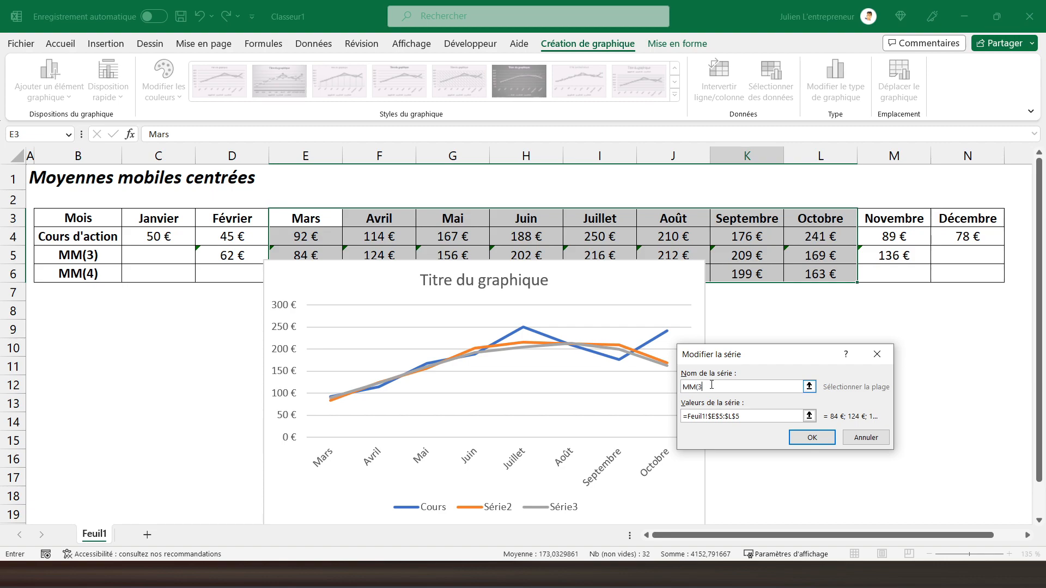
left_click(813, 438)
- Rename the chart's third data series as MM(4) and apply the data source changes
left_click(649, 443)
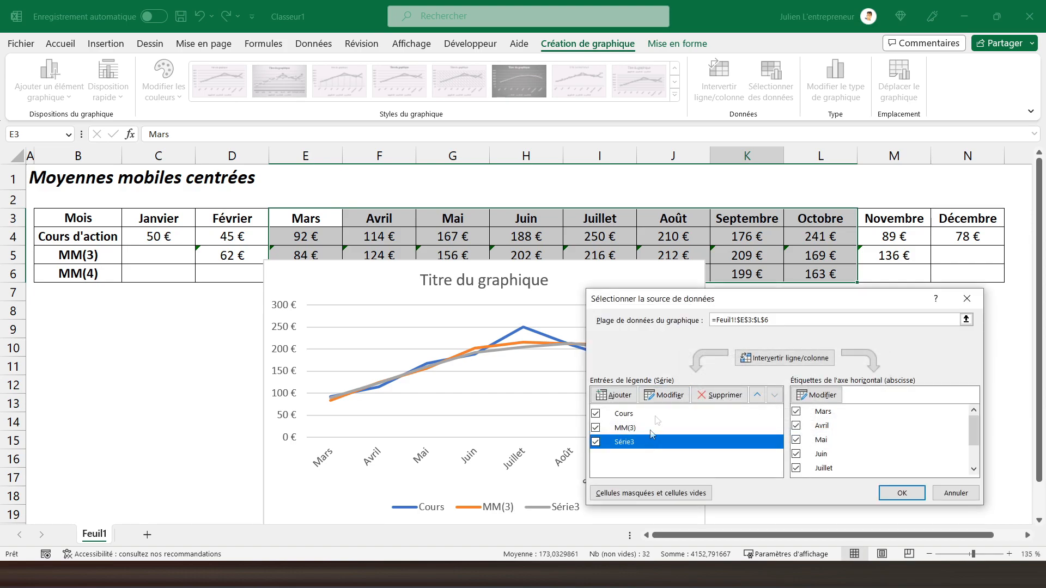
left_click(663, 395)
left_click(701, 385)
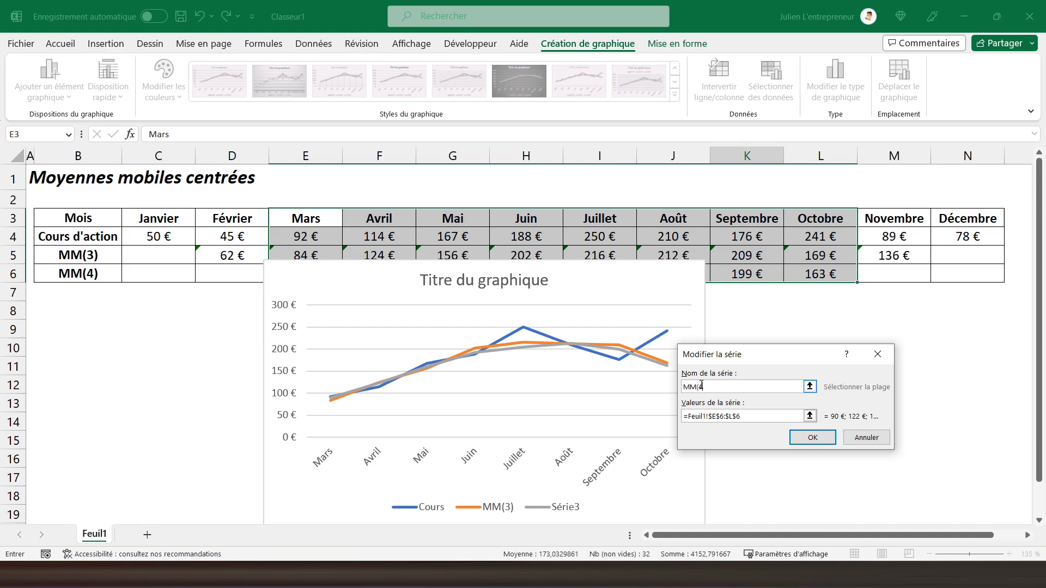
type("MM(4)")
key("Return")
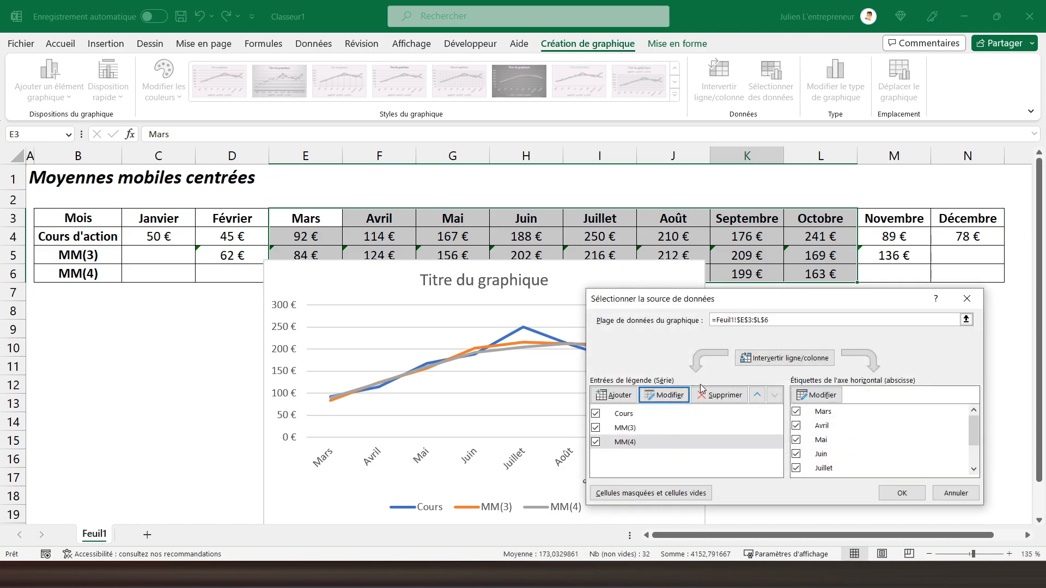
left_click(898, 494)
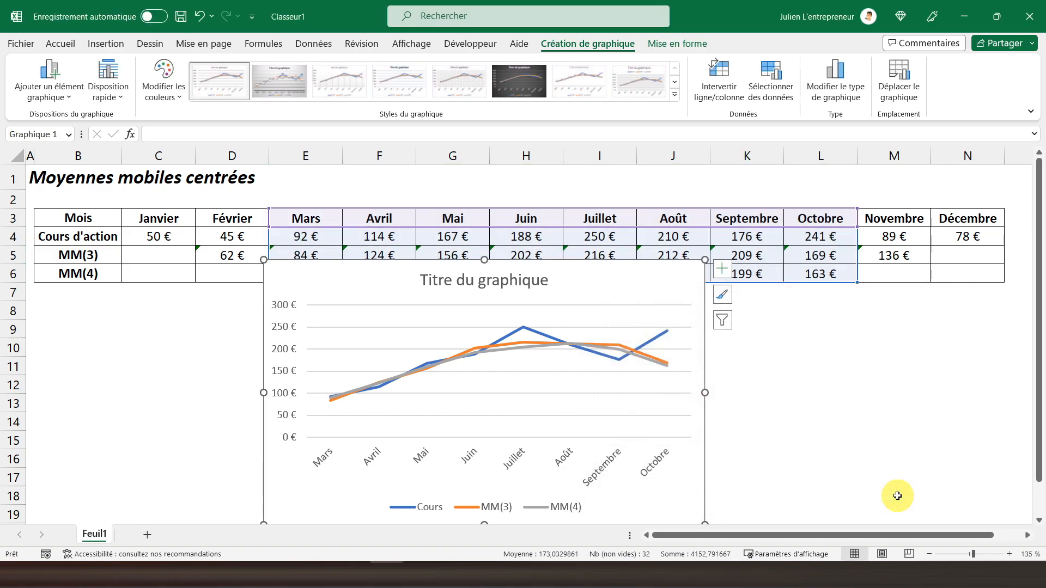
- Remove the title from the line chart
left_click(722, 276)
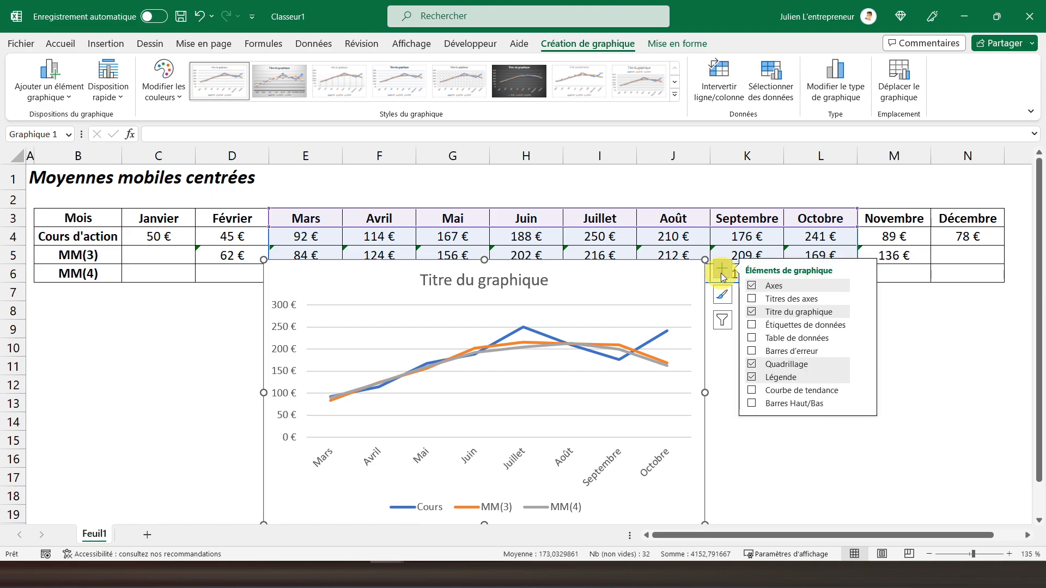
left_click(753, 312)
left_click(707, 393)
- Widen the chart to span from column B to just inside column N, and lower its upper edge to row 7 beneath the table
left_click_drag(741, 389, 941, 392)
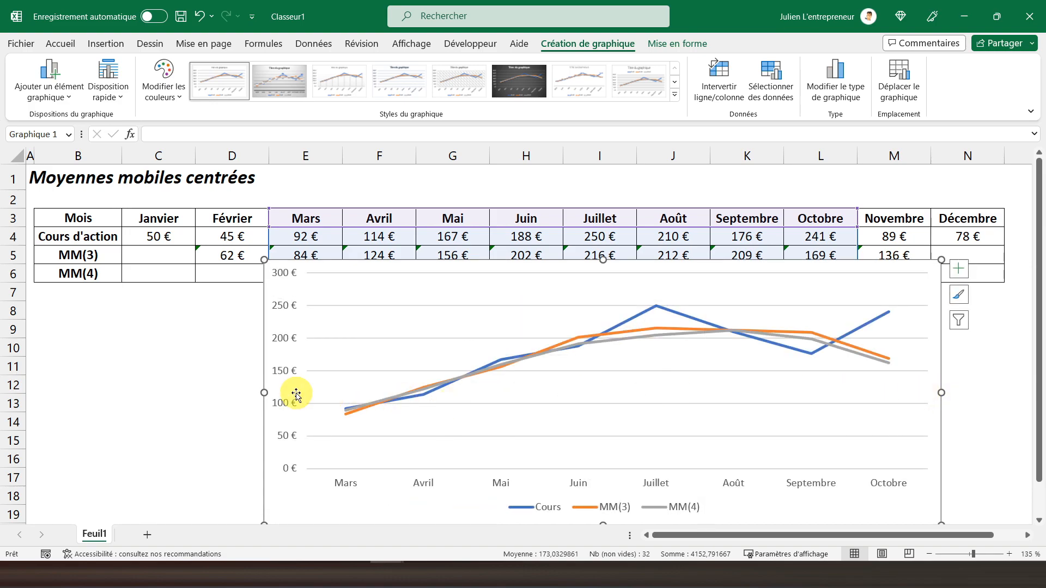
left_click_drag(264, 392, 72, 393)
left_click_drag(507, 260, 507, 286)
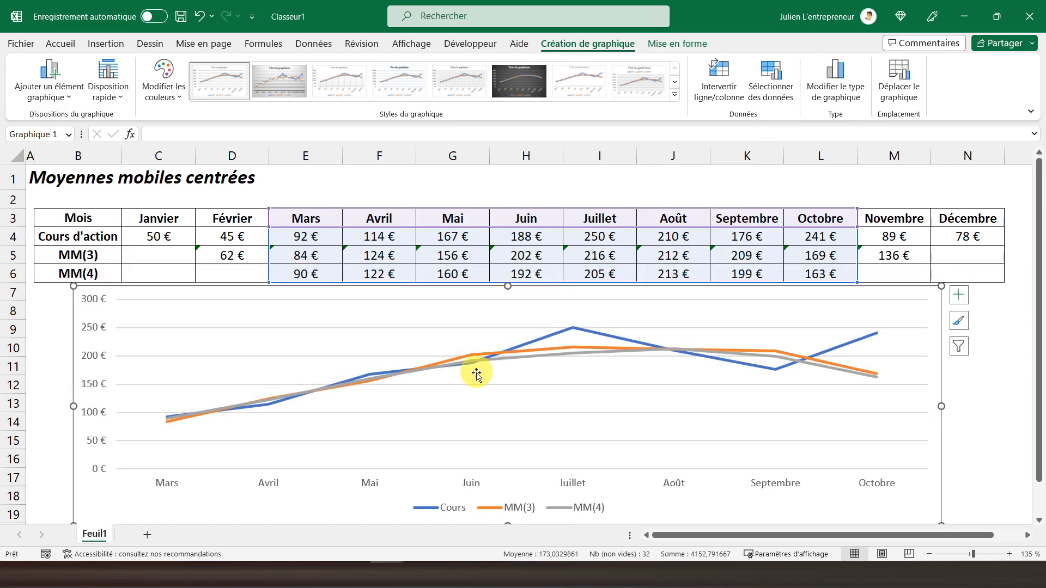